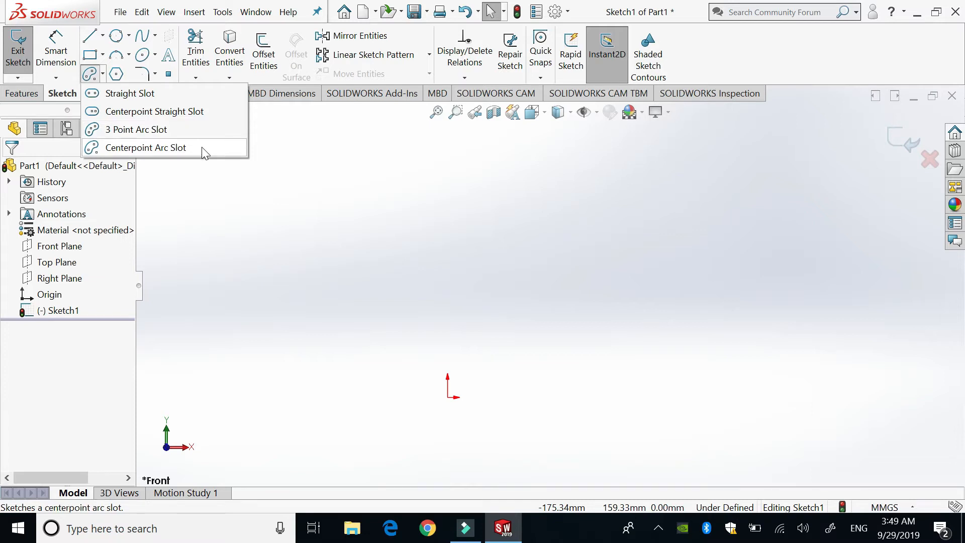
# Sketch a horizontal straight slot above the origin, about 85 mm between centers and about 41 mm wide
pyautogui.click(129, 94)
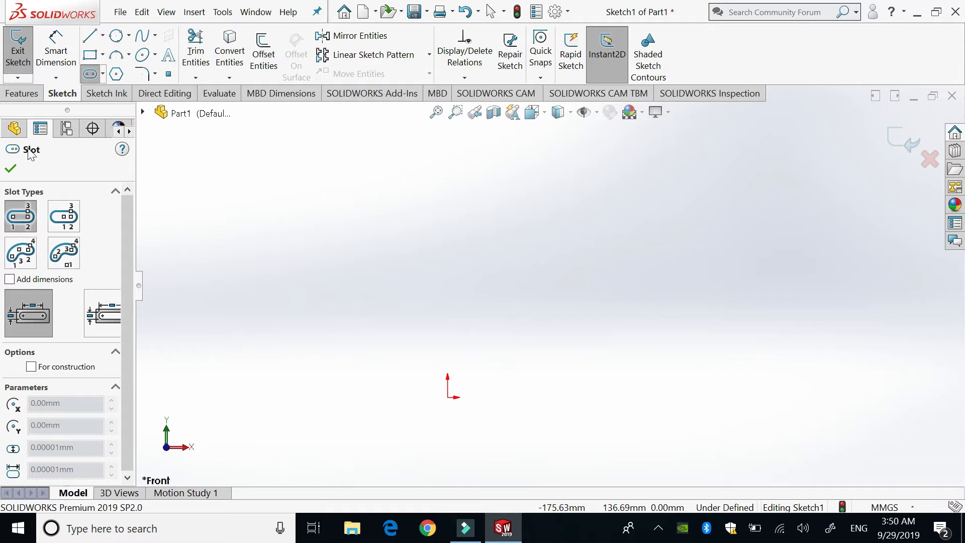
pyautogui.moveTo(128, 234); pyautogui.dragTo(135, 256)
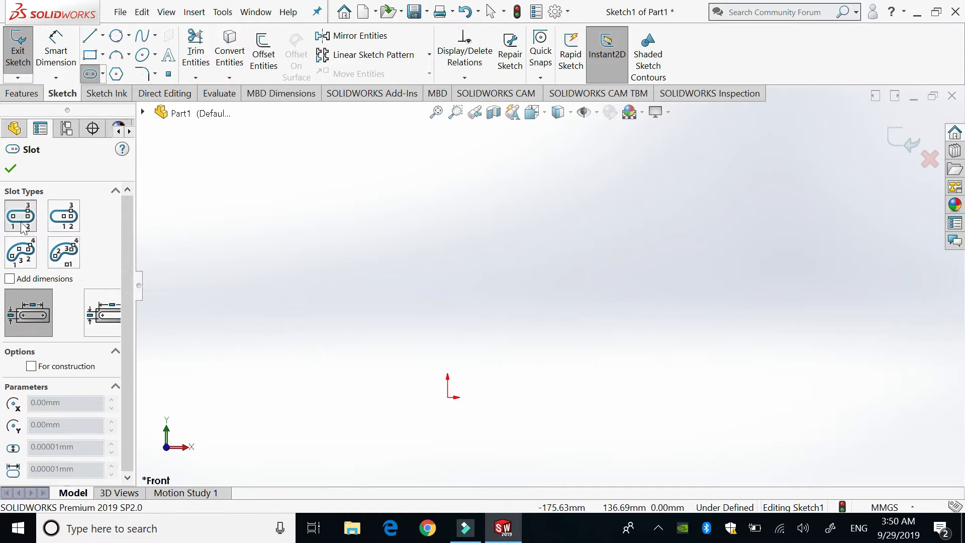
pyautogui.click(349, 270)
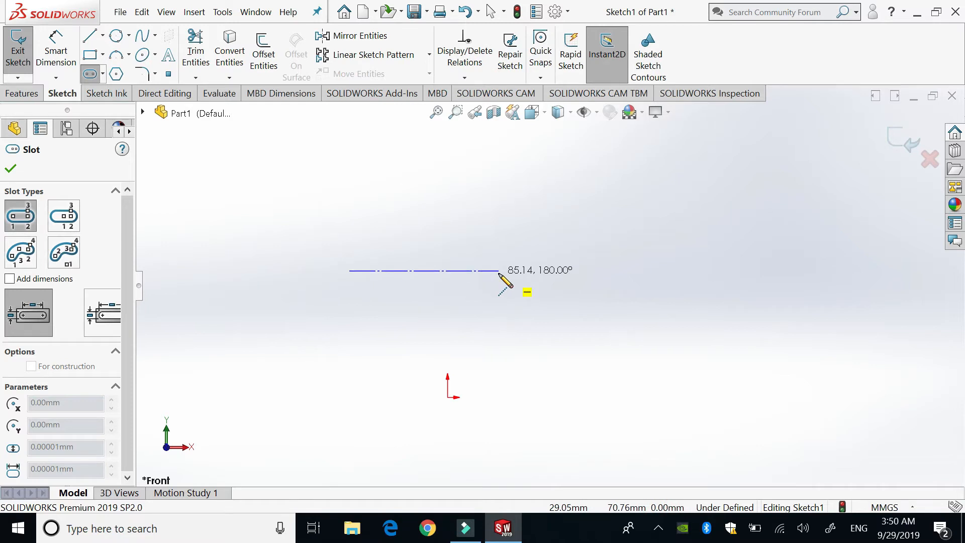
pyautogui.click(498, 270)
pyautogui.click(497, 248)
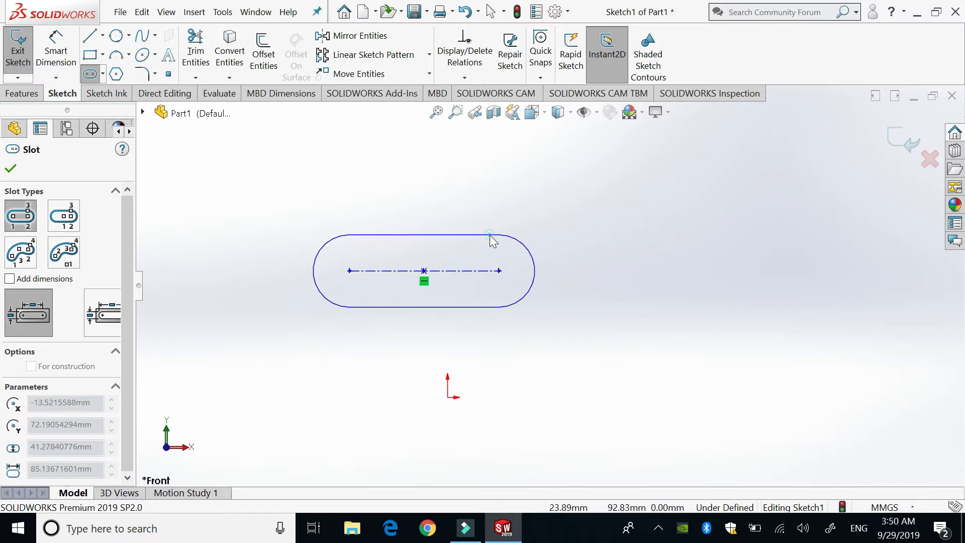
pyautogui.click(491, 236)
pyautogui.press('Escape')
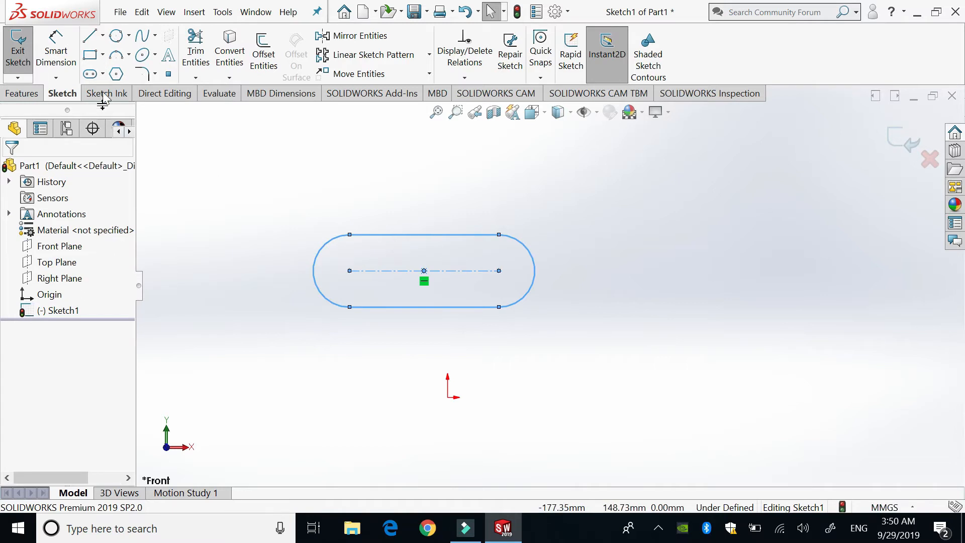
# Sketch a horizontal centerpoint straight slot below the first slot, about 102 mm between centers and about 36 mm wide
pyautogui.click(89, 75)
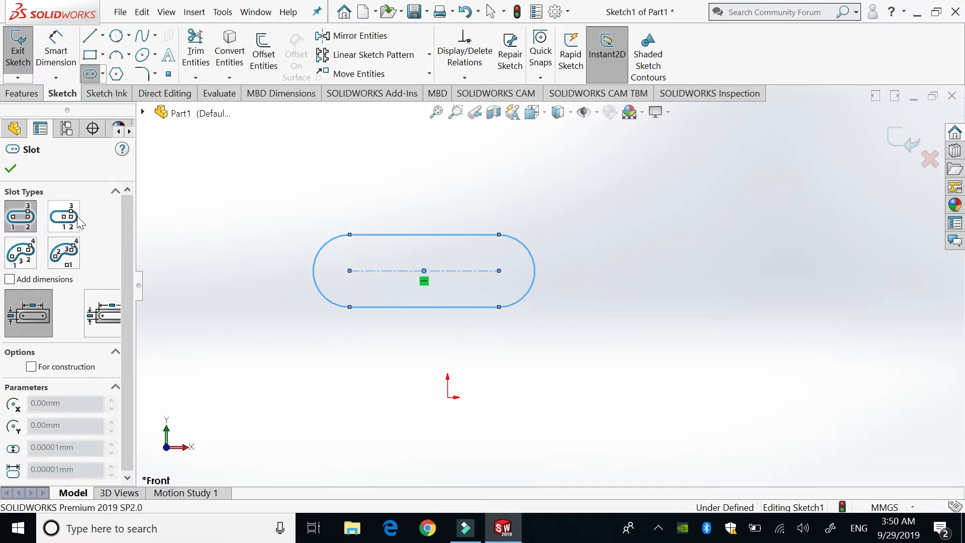
pyautogui.click(60, 224)
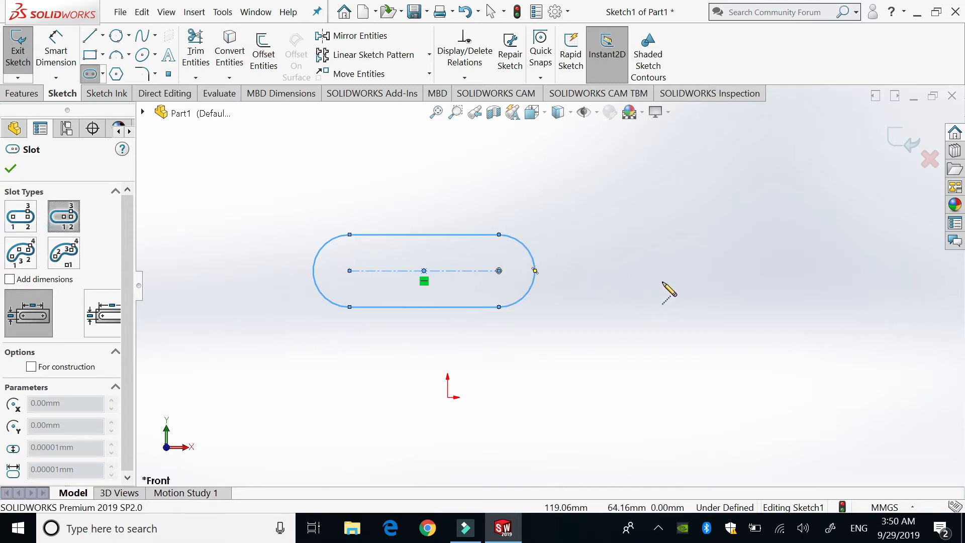
pyautogui.click(424, 359)
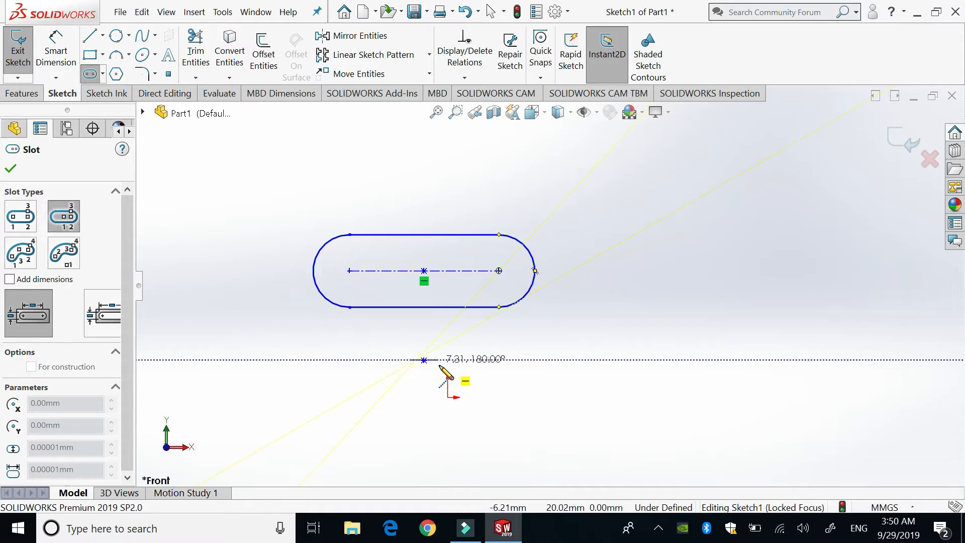
pyautogui.click(513, 359)
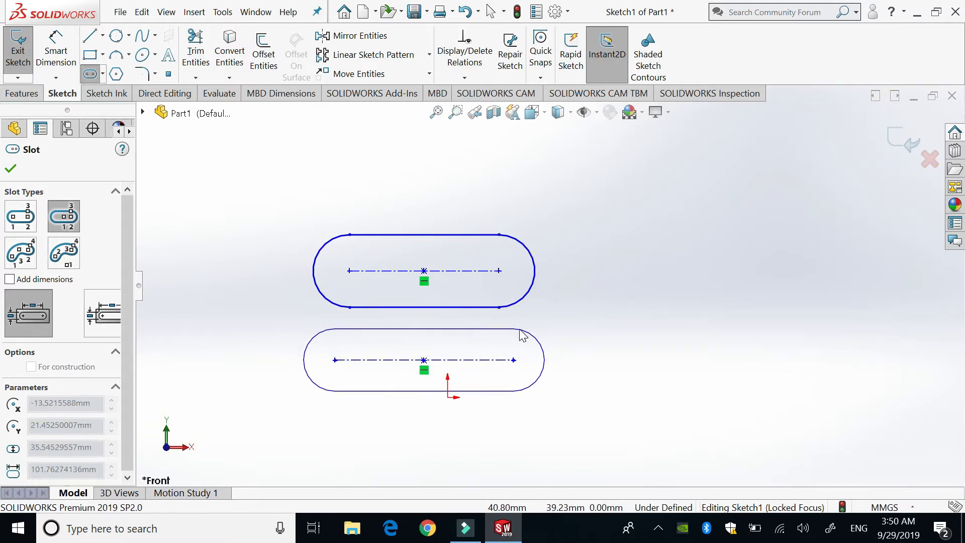
pyautogui.click(519, 329)
pyautogui.press('Escape')
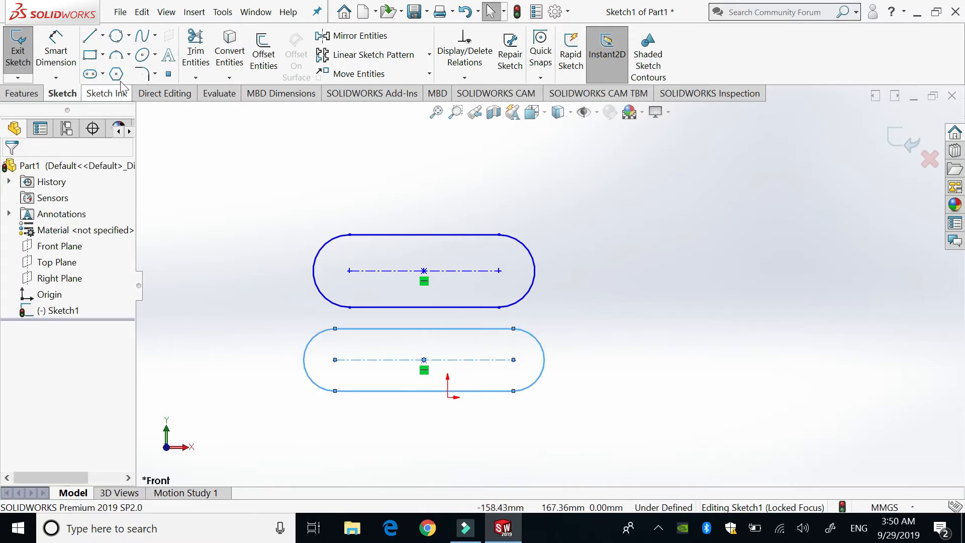
# Sketch a 3 point arc slot to the right of the straight slots, about 91 mm radius, 90° and about 43 mm wide
pyautogui.click(90, 76)
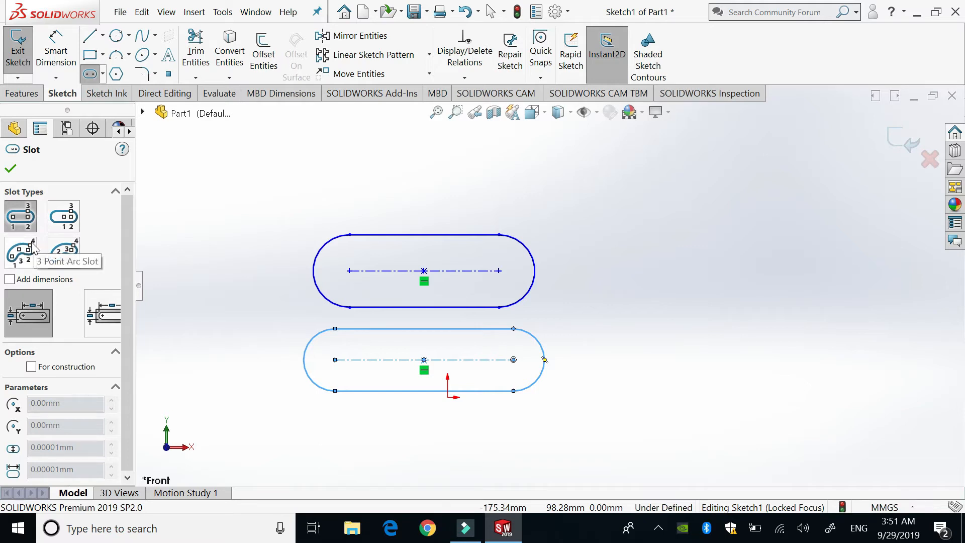
pyautogui.click(21, 262)
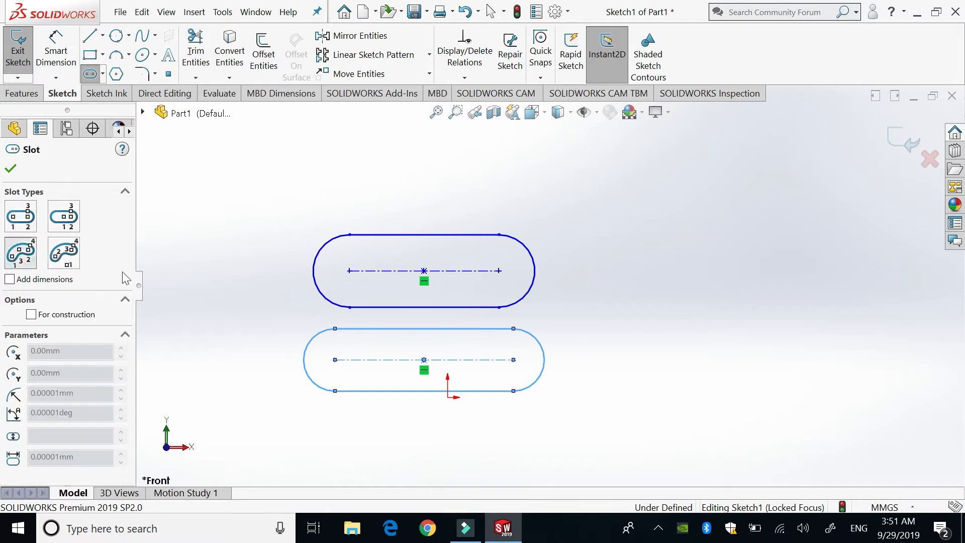
pyautogui.click(626, 317)
pyautogui.click(840, 249)
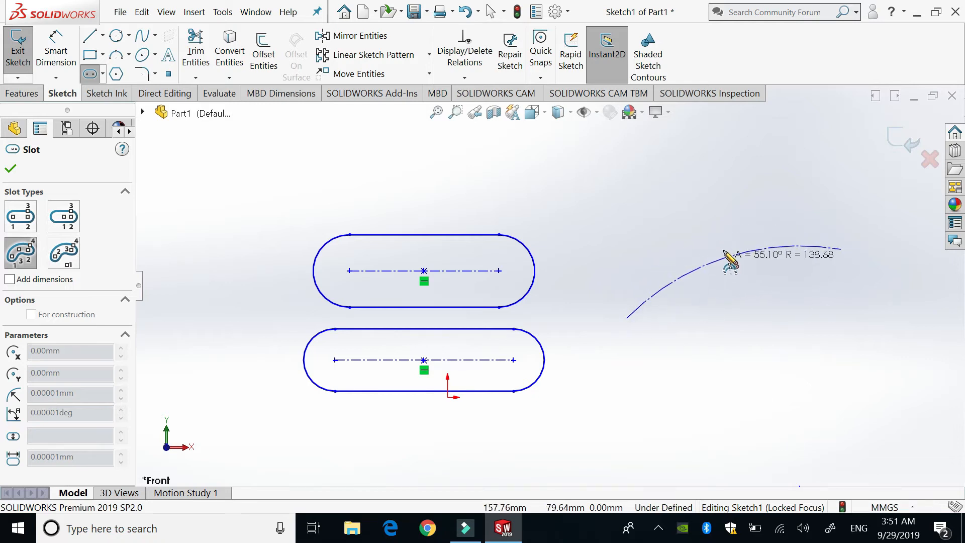
pyautogui.click(719, 240)
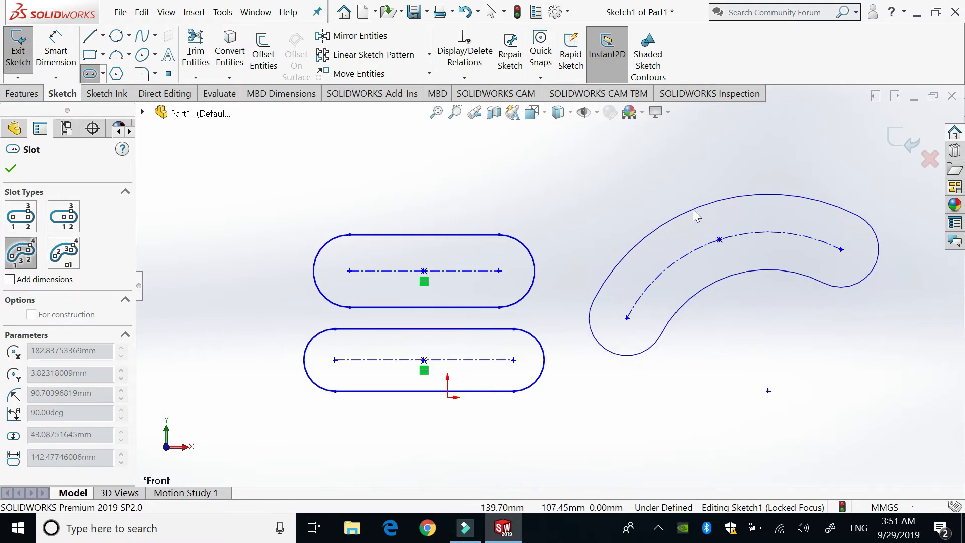
pyautogui.click(692, 209)
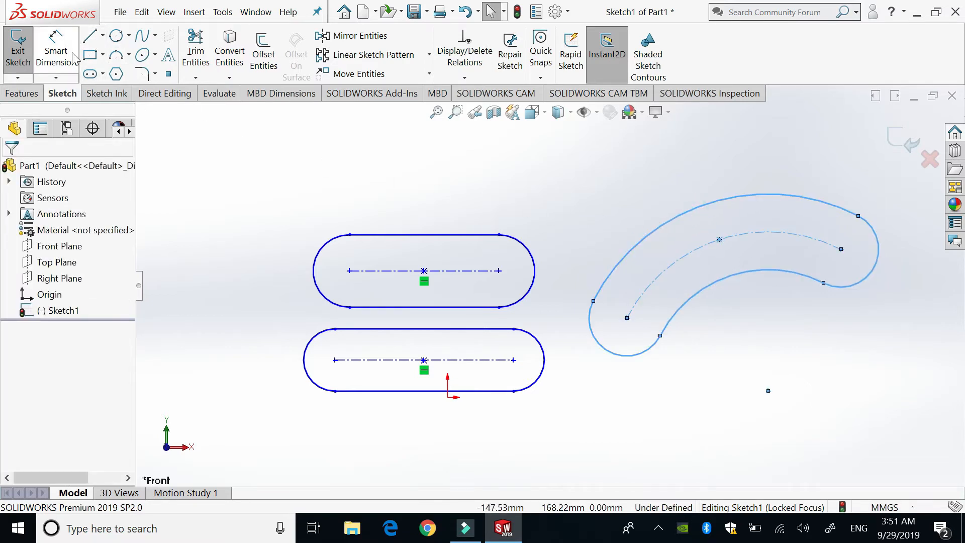
# Sketch a centerpoint arc slot below the existing slots, with about 84 mm radius and about 108° arc angle
pyautogui.click(91, 76)
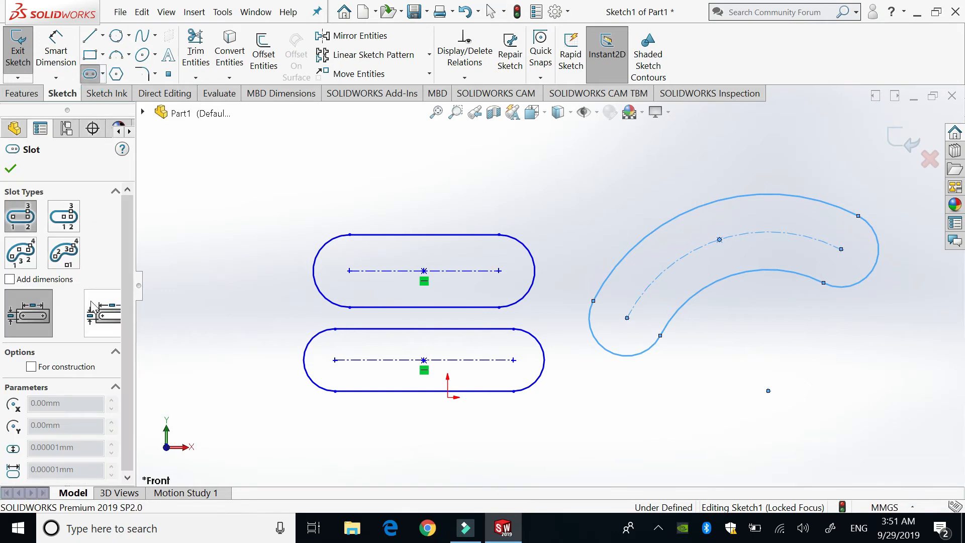
pyautogui.click(69, 262)
pyautogui.scroll(5, 552, 374)
pyautogui.scroll(-2, 577, 420)
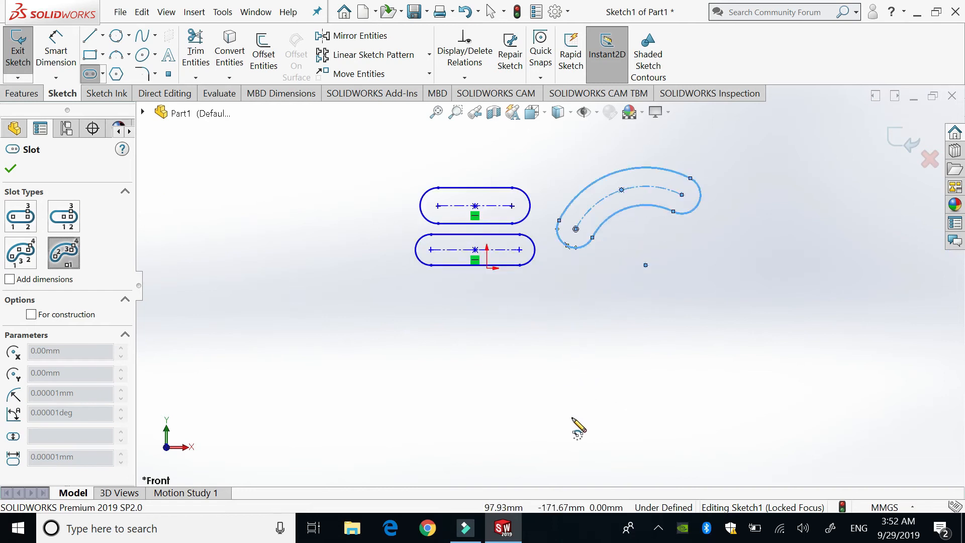
pyautogui.click(593, 383)
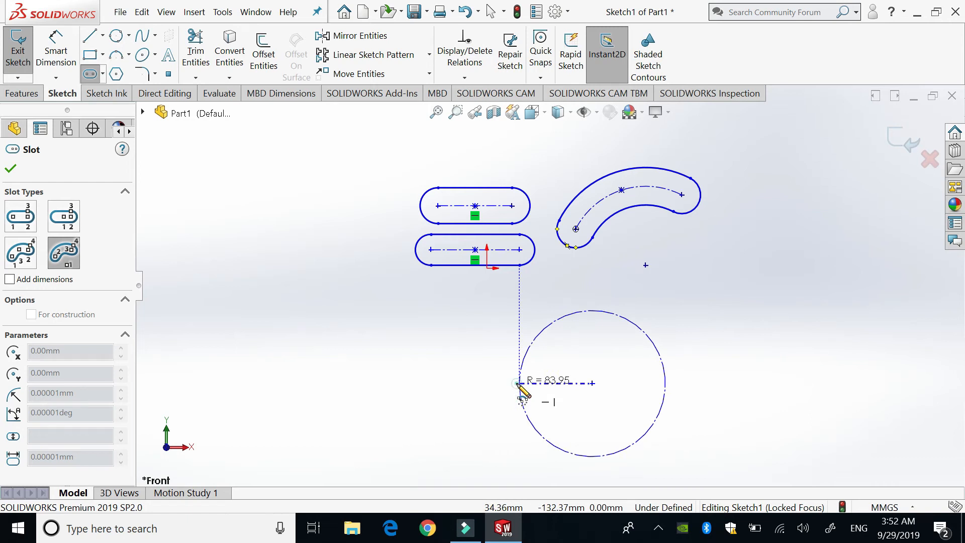
pyautogui.click(518, 383)
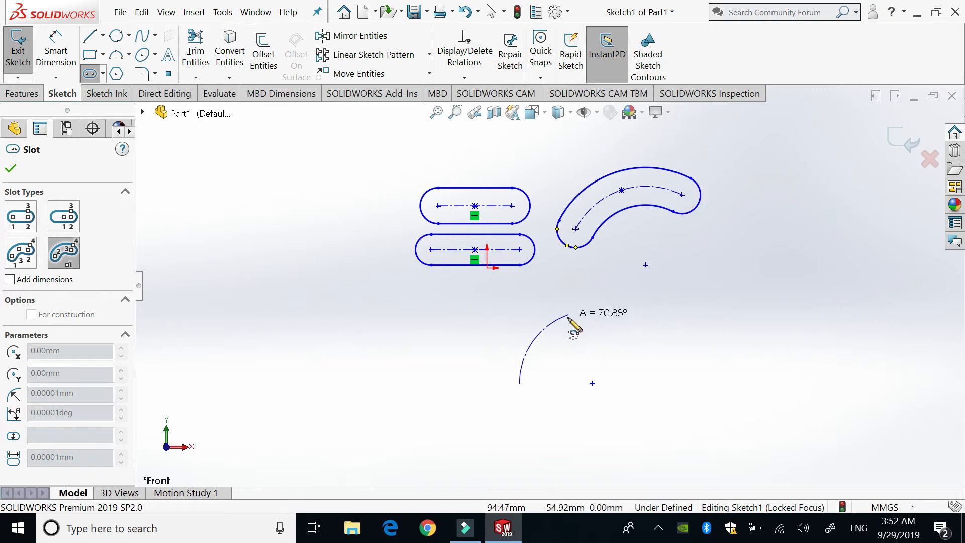
pyautogui.click(616, 311)
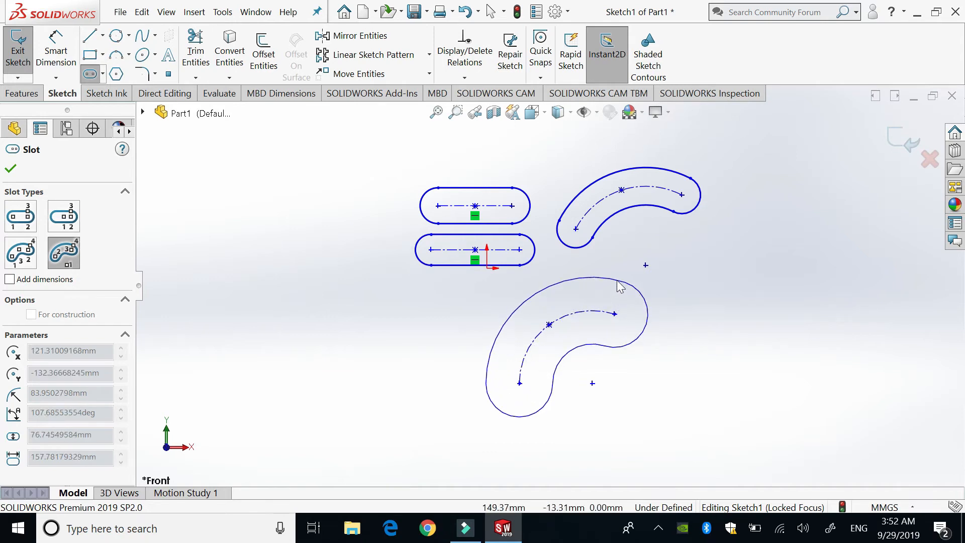
pyautogui.click(611, 297)
pyautogui.press('Escape')
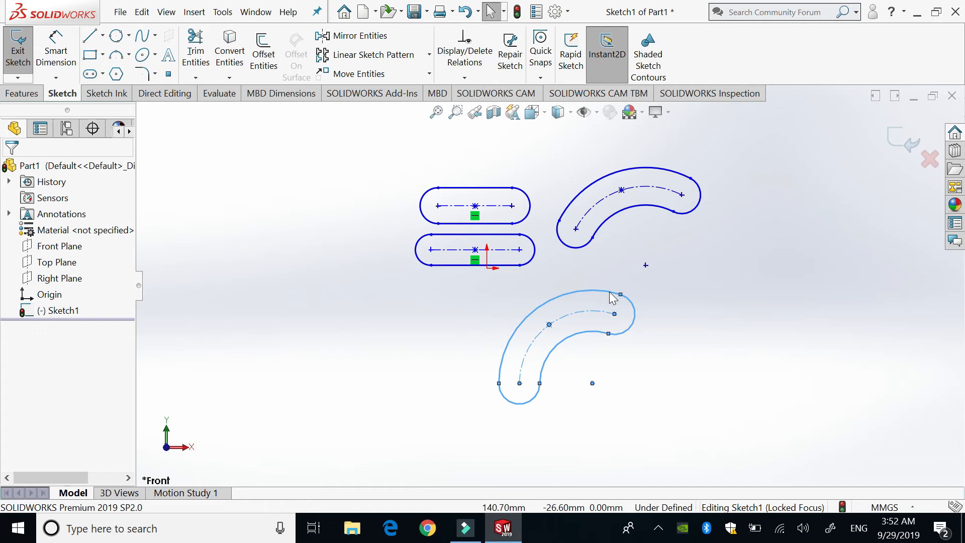
pyautogui.click(694, 359)
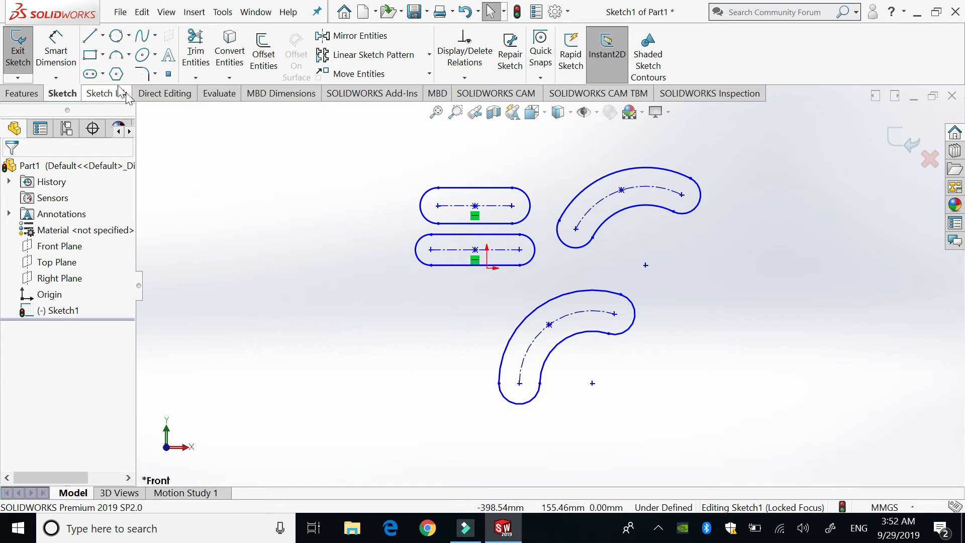
# Sketch a horizontal straight slot from the origin with automatic dimensions added, about 399 mm between centers and about 65 mm wide
pyautogui.click(99, 75)
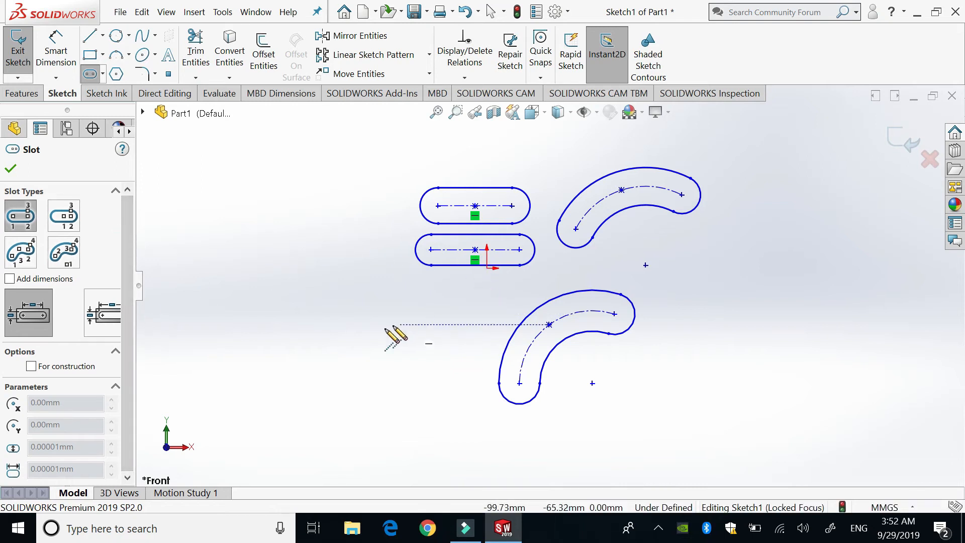
pyautogui.click(9, 279)
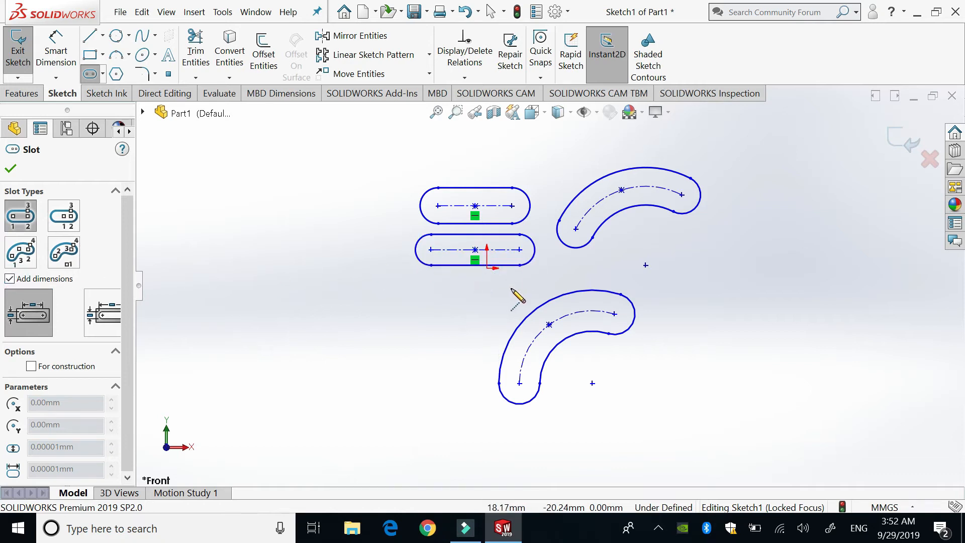
pyautogui.click(487, 267)
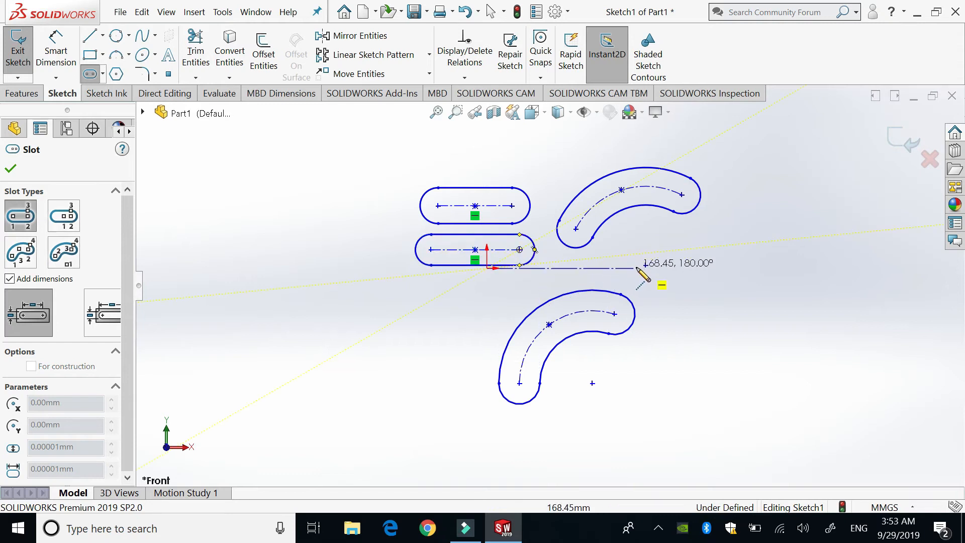
pyautogui.click(834, 267)
pyautogui.click(845, 246)
pyautogui.press('Escape')
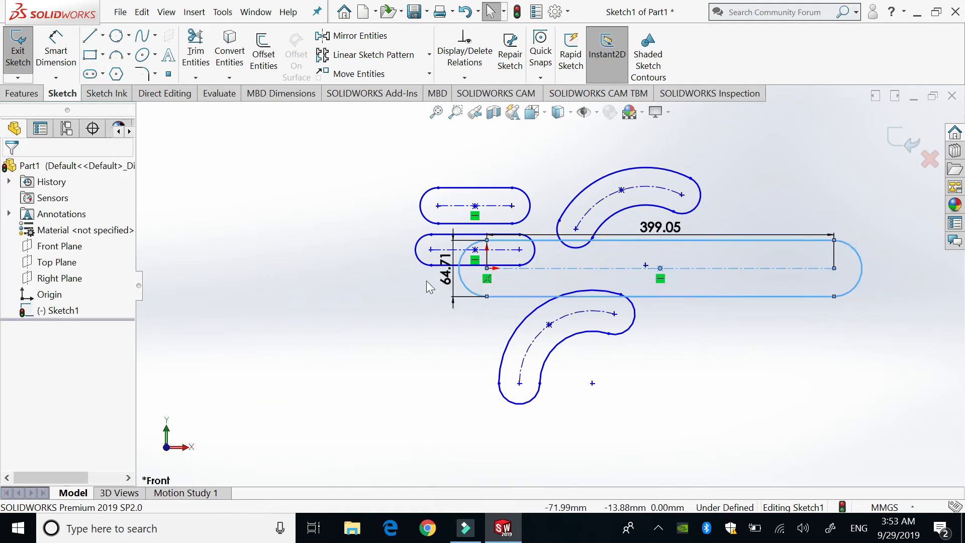
pyautogui.click(748, 349)
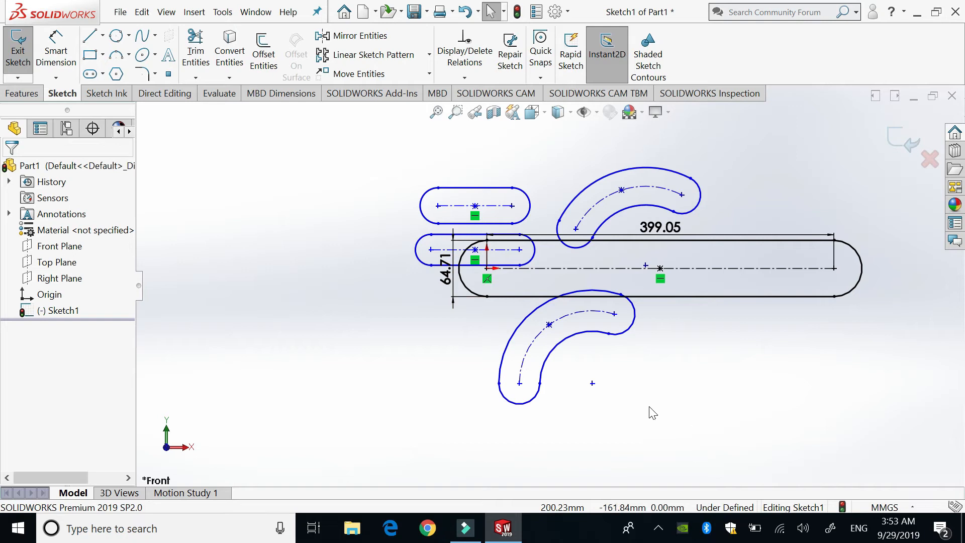
# Sketch a horizontal straight slot left of the lower arc slot using overall-length dimensioning, about 196 mm long and about 49 mm wide
pyautogui.click(93, 76)
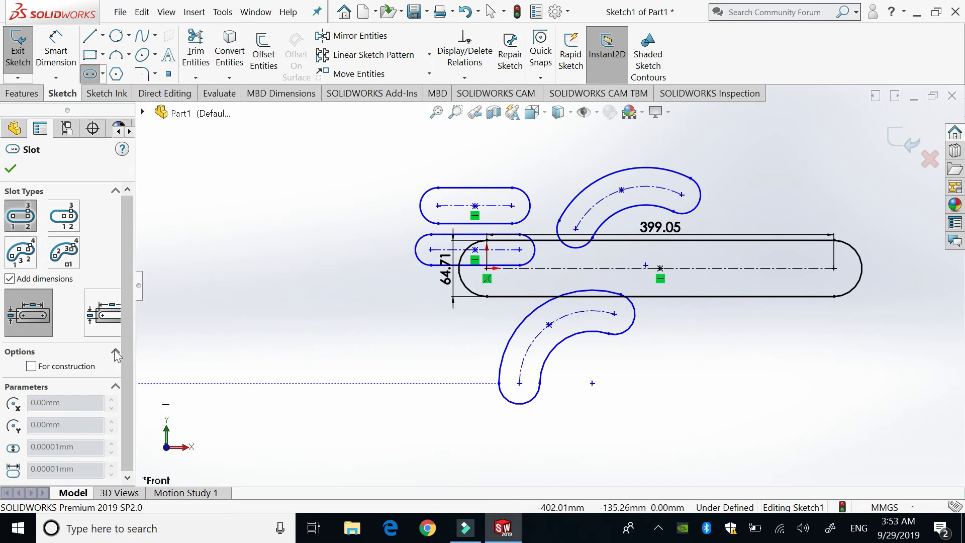
pyautogui.click(102, 313)
pyautogui.click(252, 356)
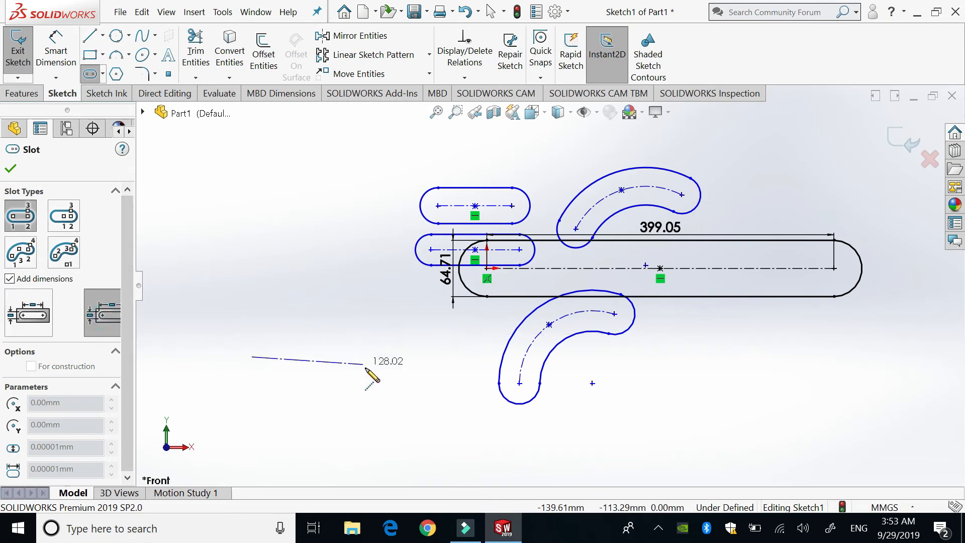
pyautogui.click(380, 356)
pyautogui.click(390, 335)
pyautogui.press('Escape')
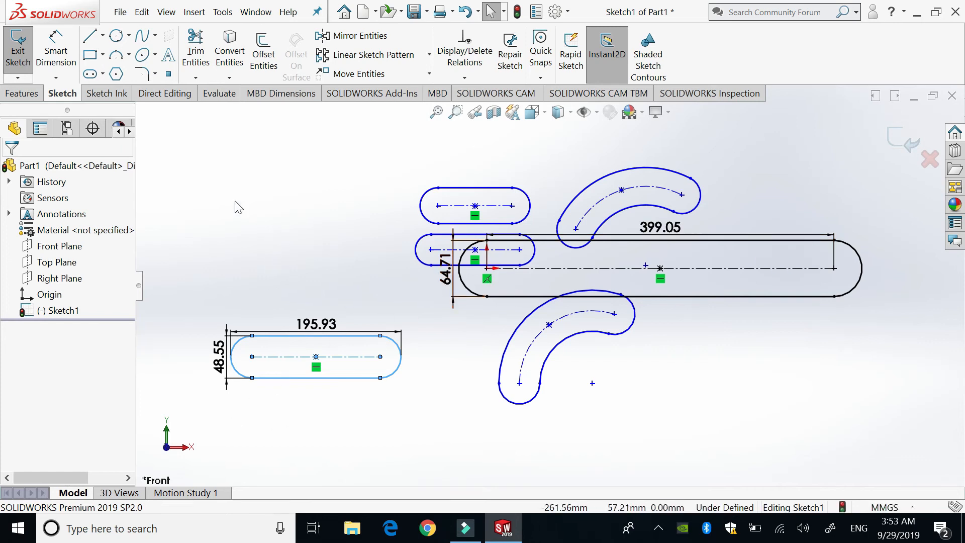
# Sketch a slightly tilted construction straight slot right of the lower arc slot, about 227 mm overall length and about 60 mm wide
pyautogui.click(91, 75)
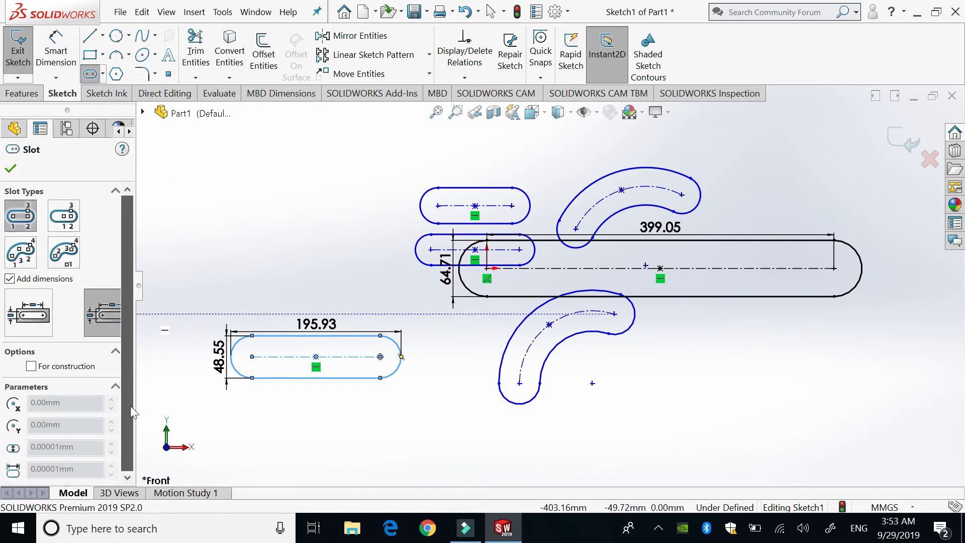
pyautogui.click(33, 367)
pyautogui.click(737, 389)
pyautogui.click(880, 384)
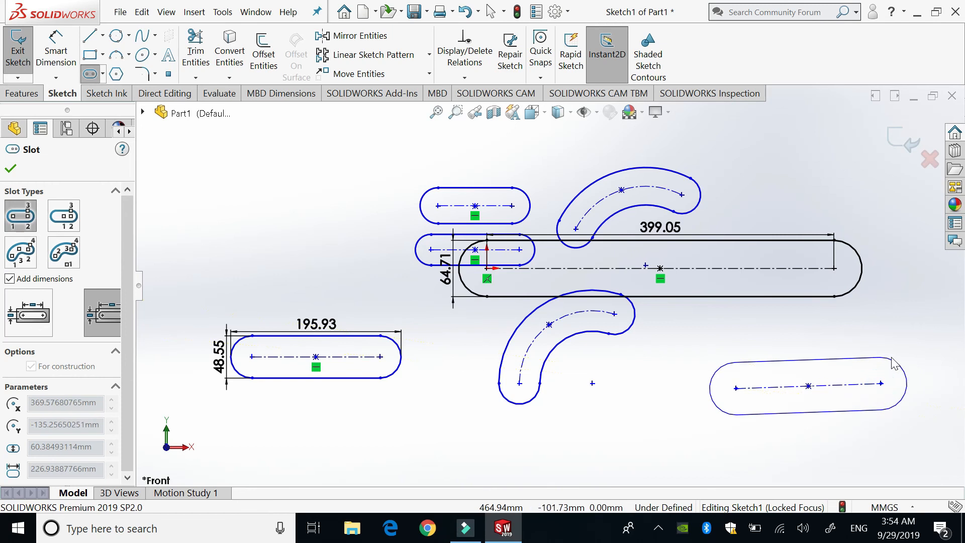
pyautogui.click(880, 397)
pyautogui.press('Escape')
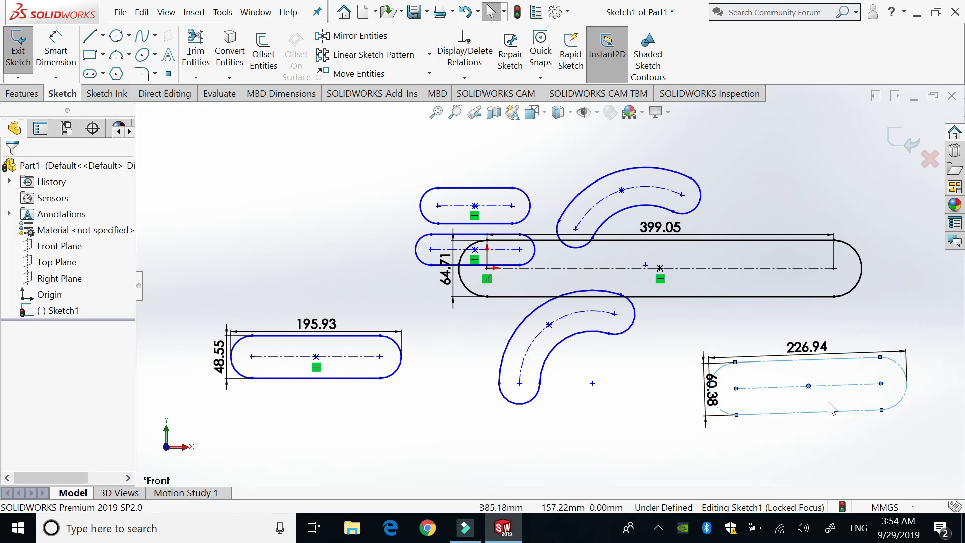
pyautogui.scroll(-4, 866, 384)
pyautogui.scroll(5, 885, 402)
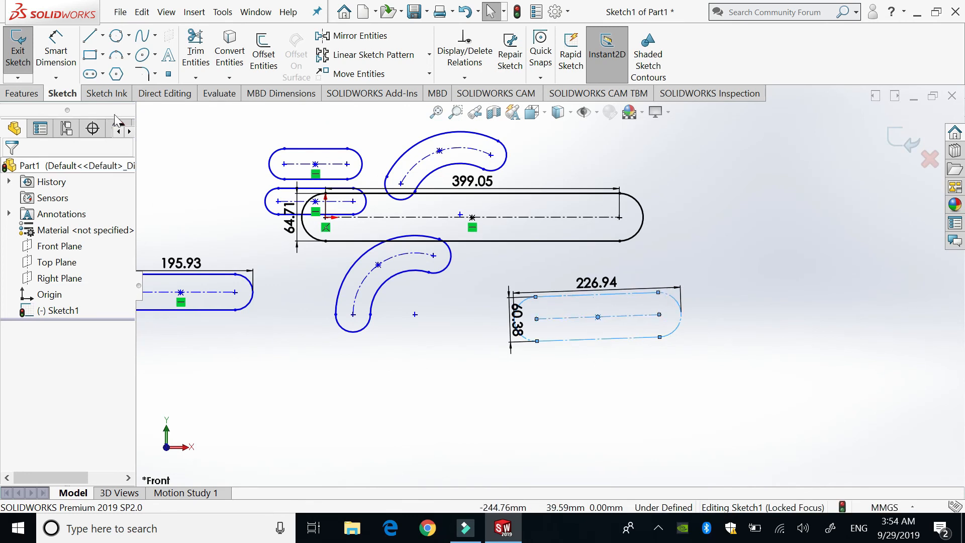
# Restart the straight slot command with automatic dimensions turned off
pyautogui.click(89, 74)
pyautogui.click(10, 279)
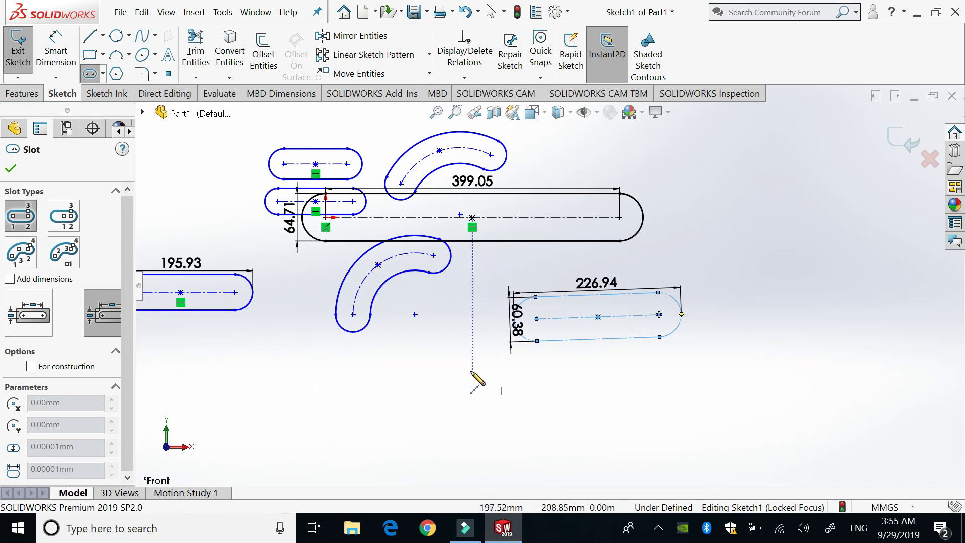
pyautogui.scroll(3, 736, 345)
pyautogui.scroll(-2, 357, 335)
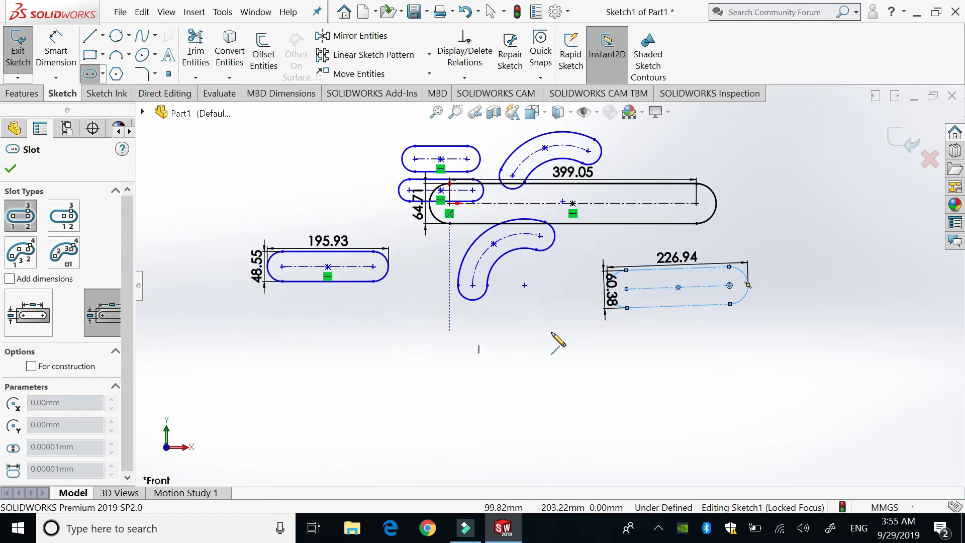
pyautogui.scroll(1, 427, 414)
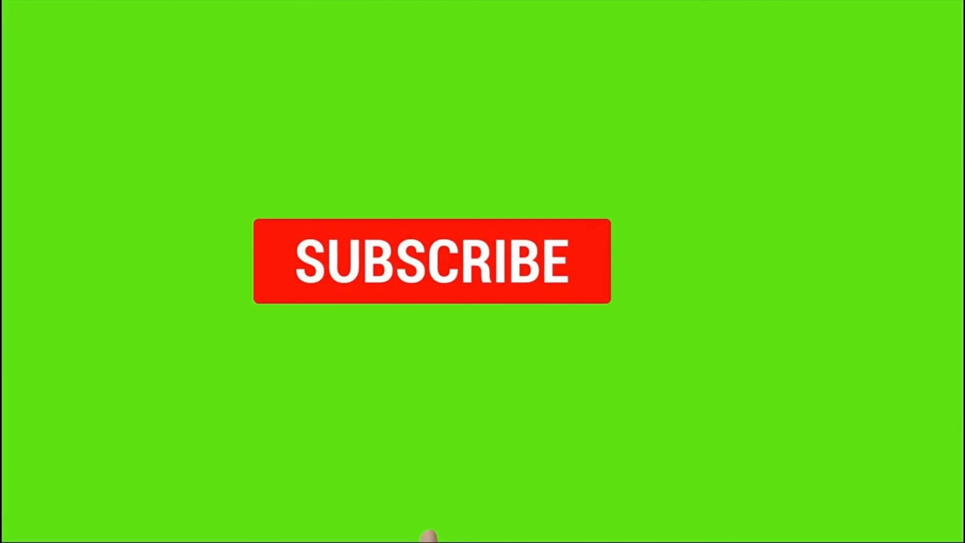